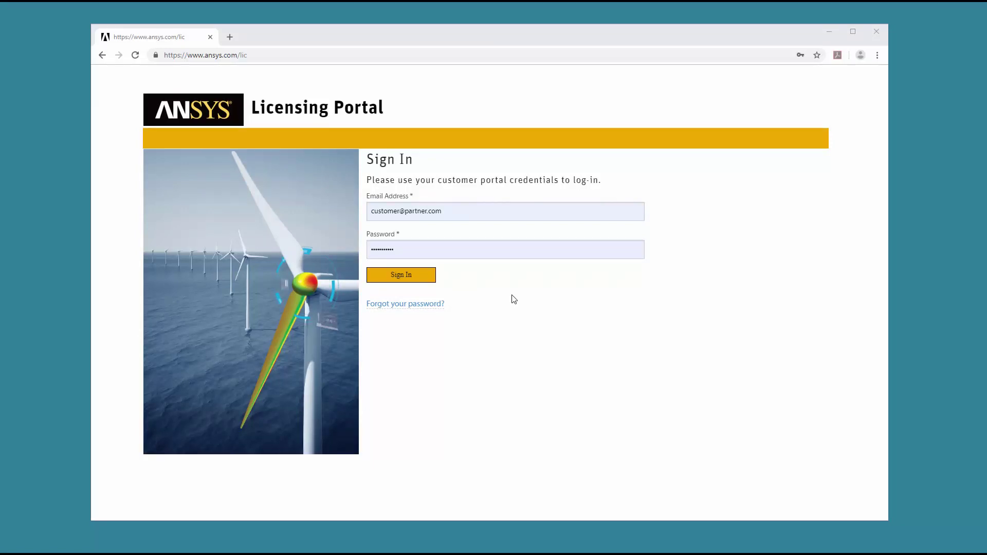
- Sign in, view the Elastic Licensing 1.5 Consumption Rate Table PDF, then close it
{"action": "left_click", "coordinate": [401, 277]}
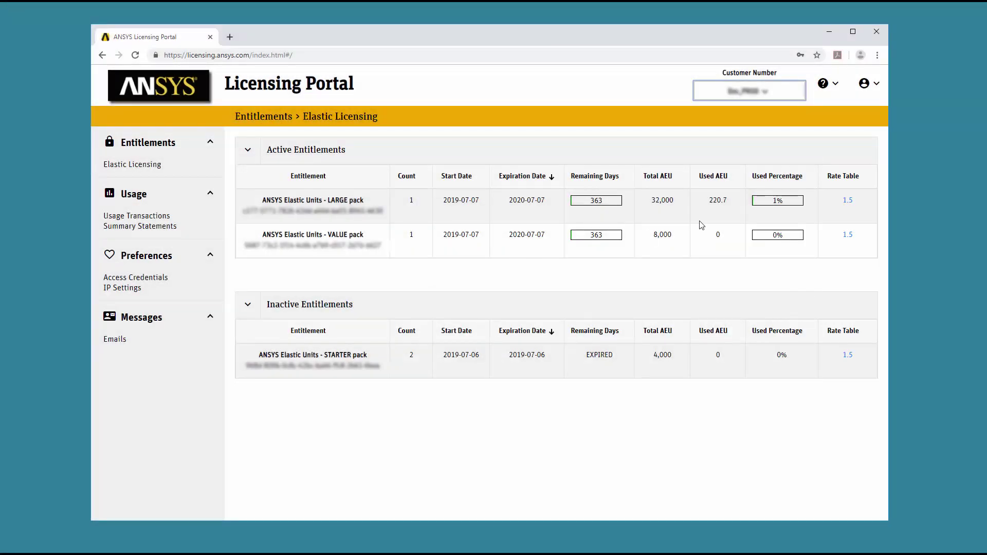
{"action": "left_click", "coordinate": [847, 202]}
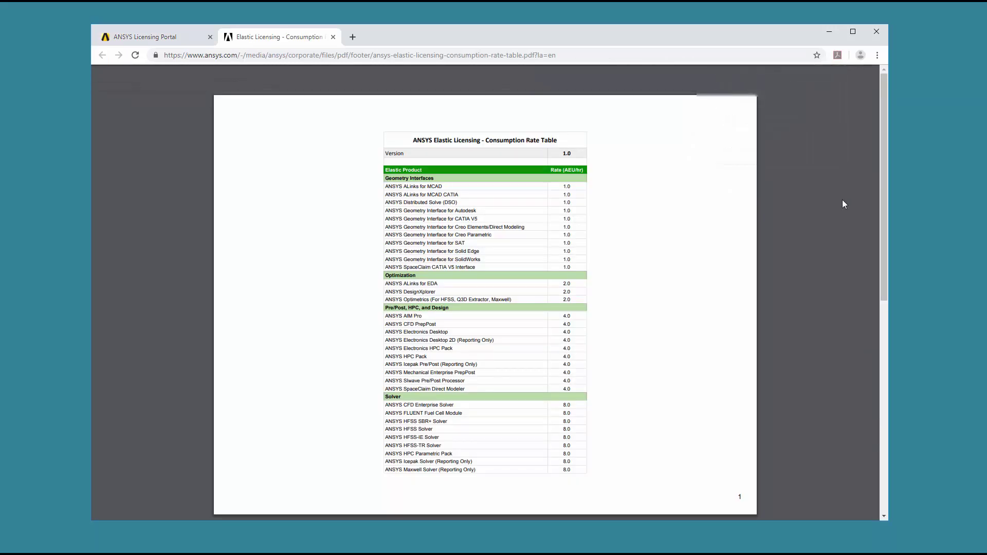
{"action": "left_click", "coordinate": [334, 37]}
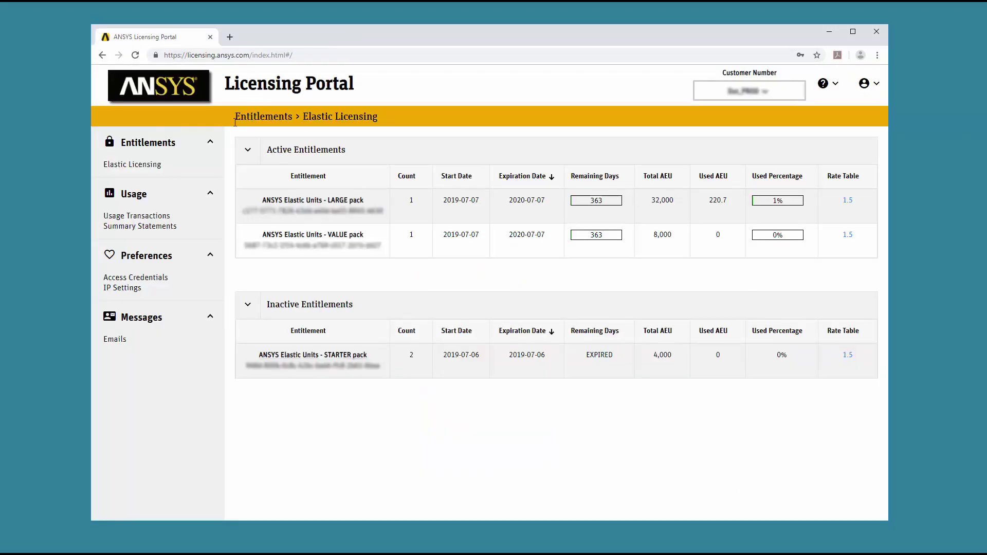
- Show Usage Transactions for a custom date range of July 9 to July 10, 2019
{"action": "left_click", "coordinate": [152, 216]}
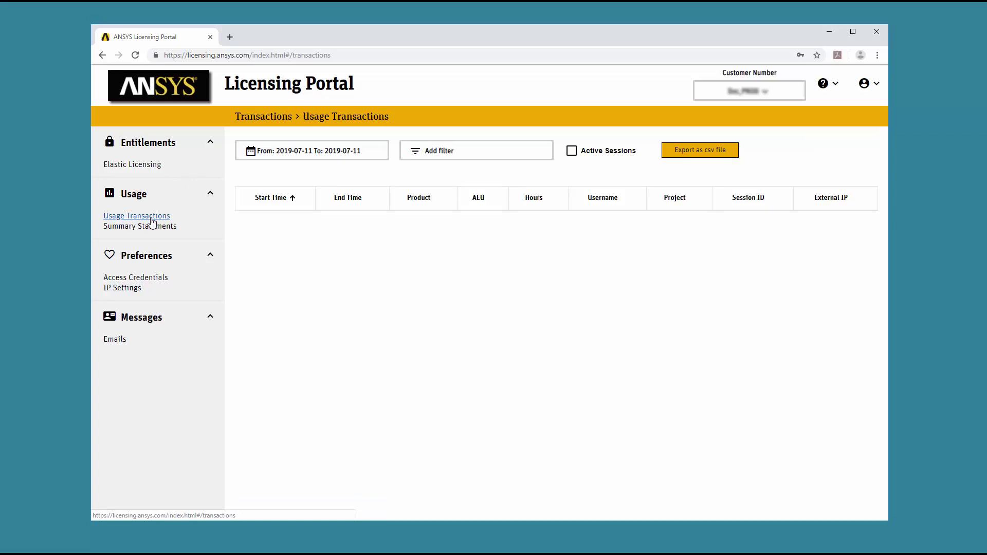
{"action": "left_click", "coordinate": [273, 153]}
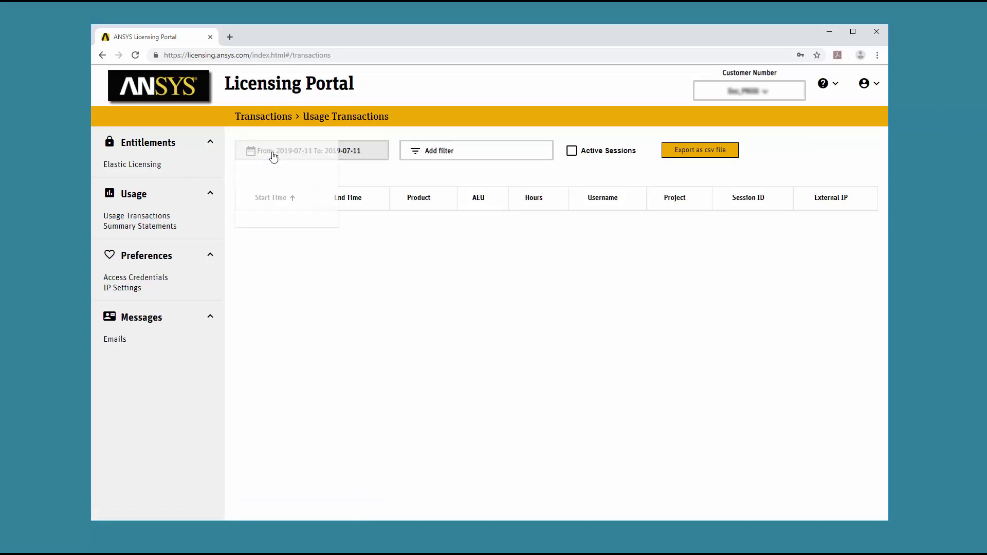
{"action": "mouse_move", "coordinate": [255, 383]}
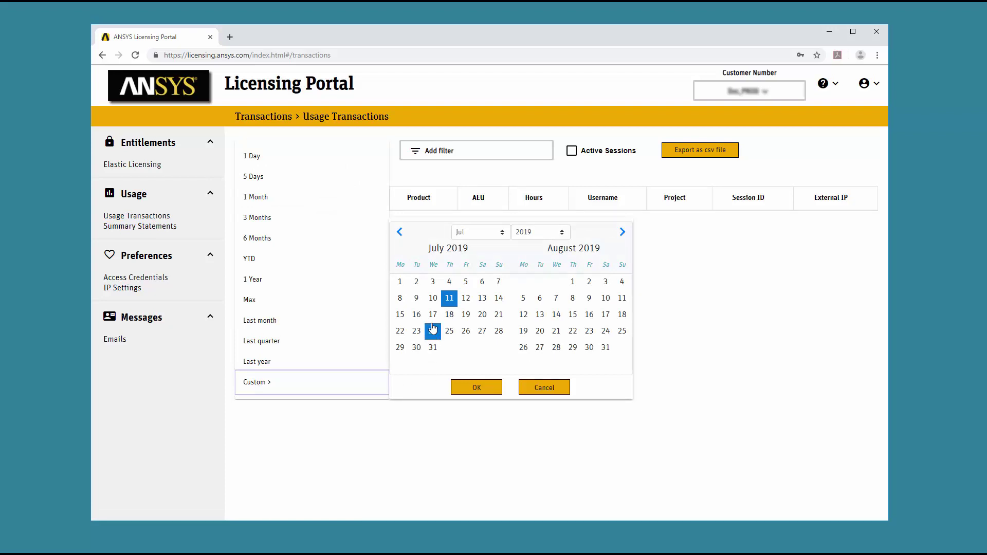
{"action": "left_click", "coordinate": [416, 298]}
{"action": "left_click", "coordinate": [434, 300]}
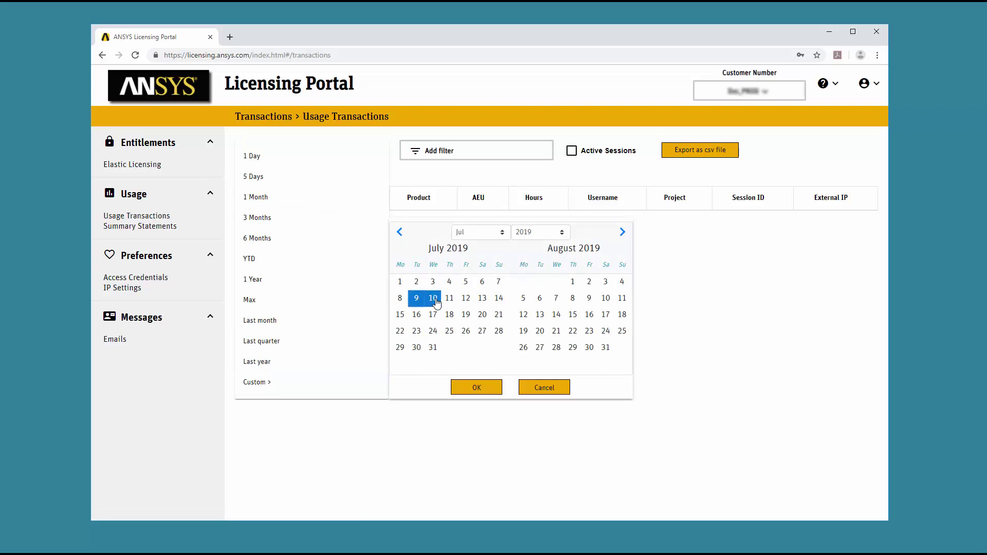
{"action": "left_click", "coordinate": [477, 388]}
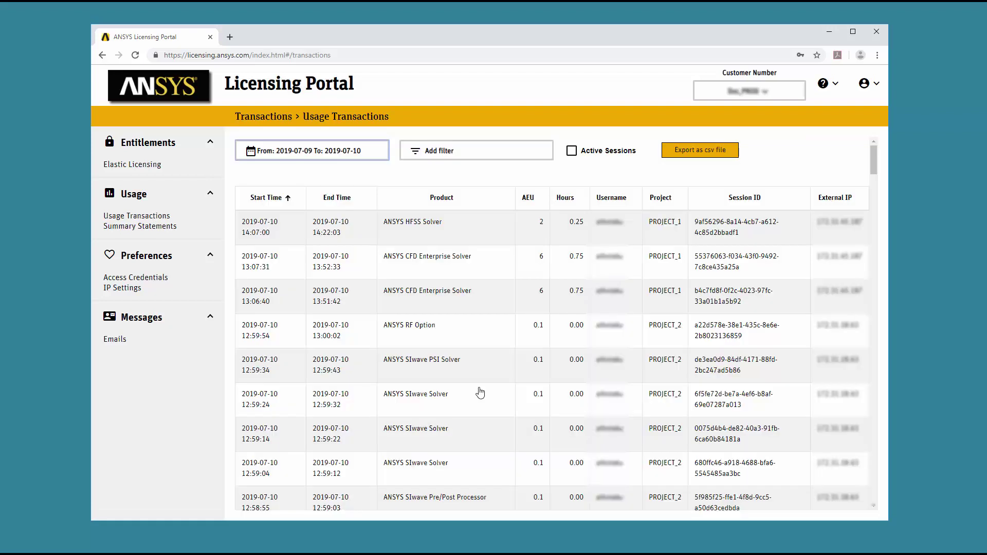
- Add a Project filter set to PROJECT_3 and apply it to the transactions
{"action": "left_click", "coordinate": [415, 153]}
{"action": "left_click", "coordinate": [418, 199]}
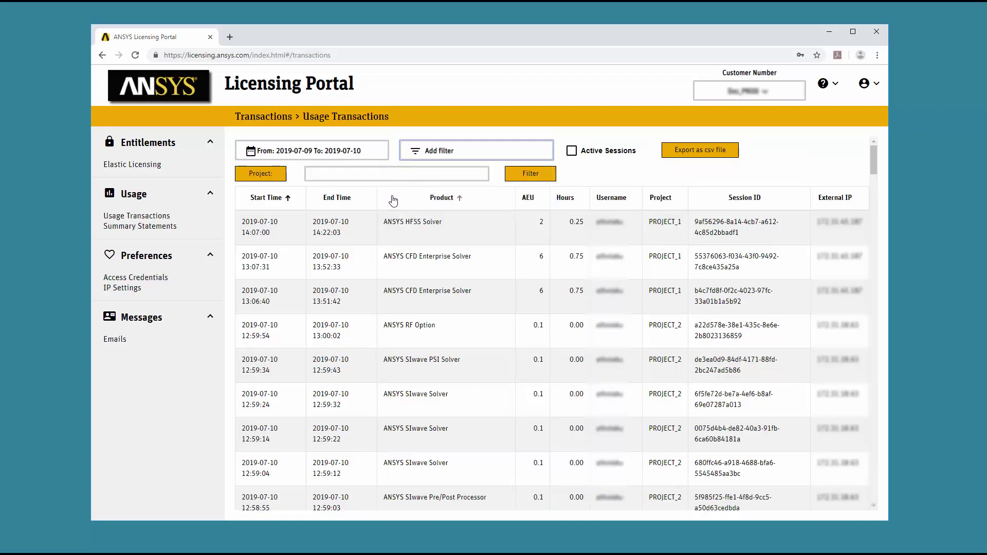
{"action": "left_click", "coordinate": [328, 179]}
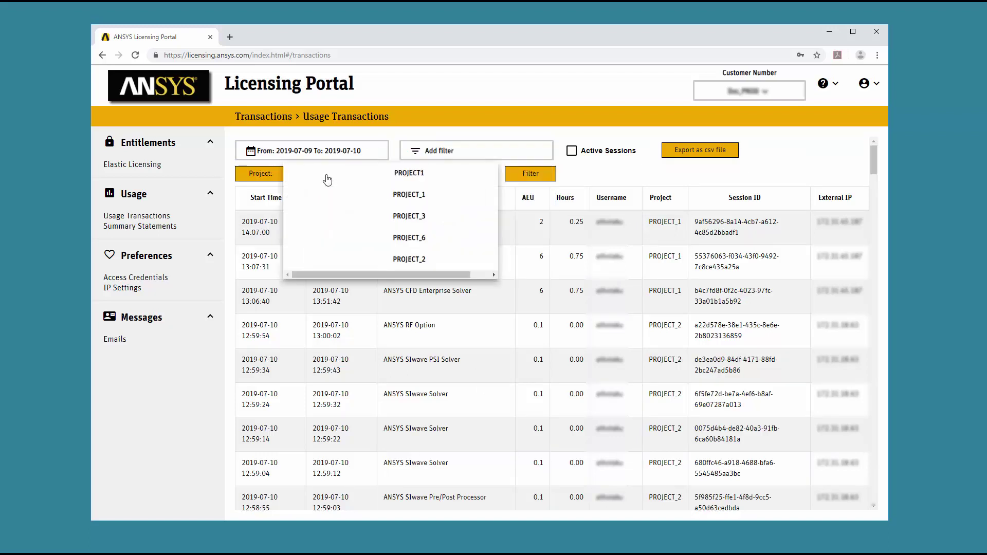
{"action": "left_click", "coordinate": [407, 218]}
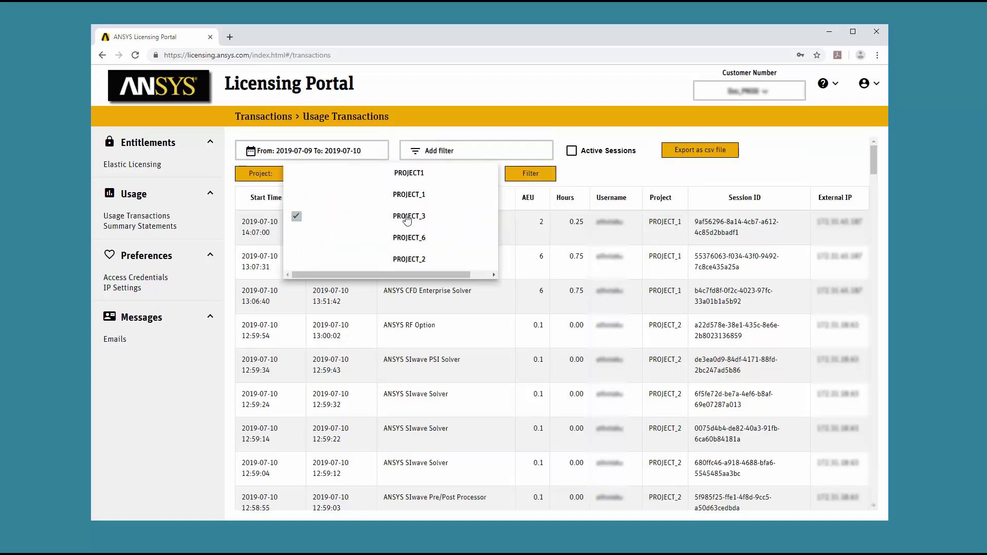
{"action": "left_click", "coordinate": [528, 174]}
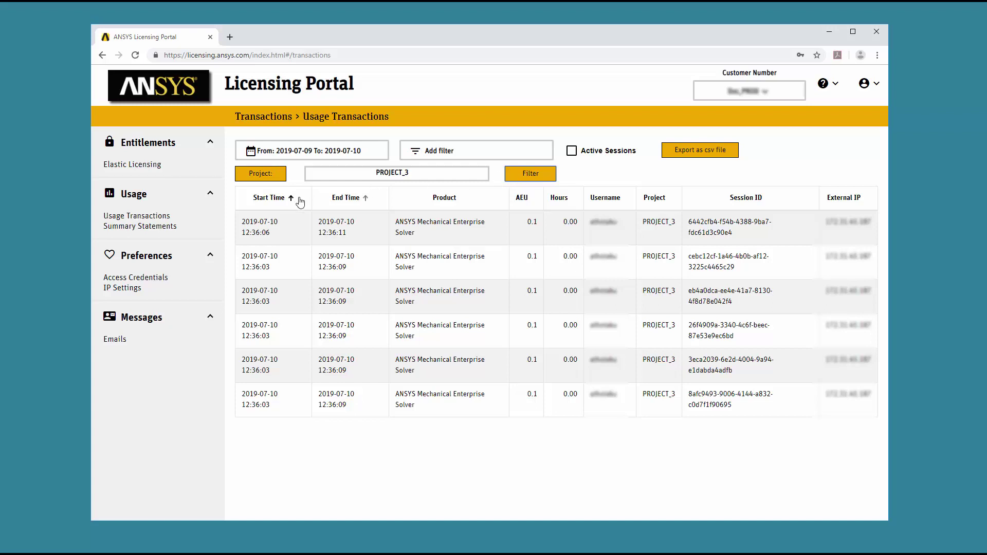
- Set the Summary Statement period to a custom range of July 9 to July 10, 2019
{"action": "left_click", "coordinate": [163, 227]}
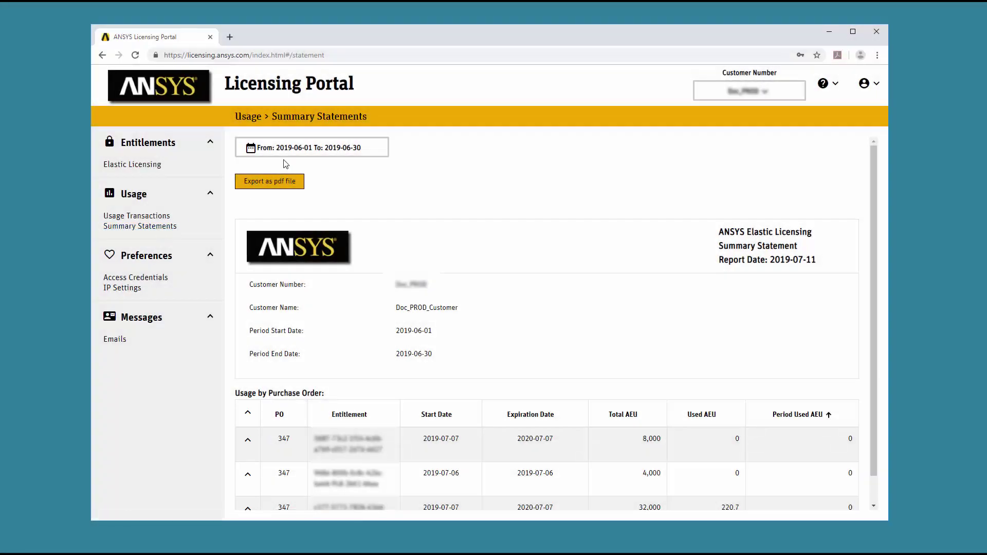
{"action": "left_click", "coordinate": [304, 153]}
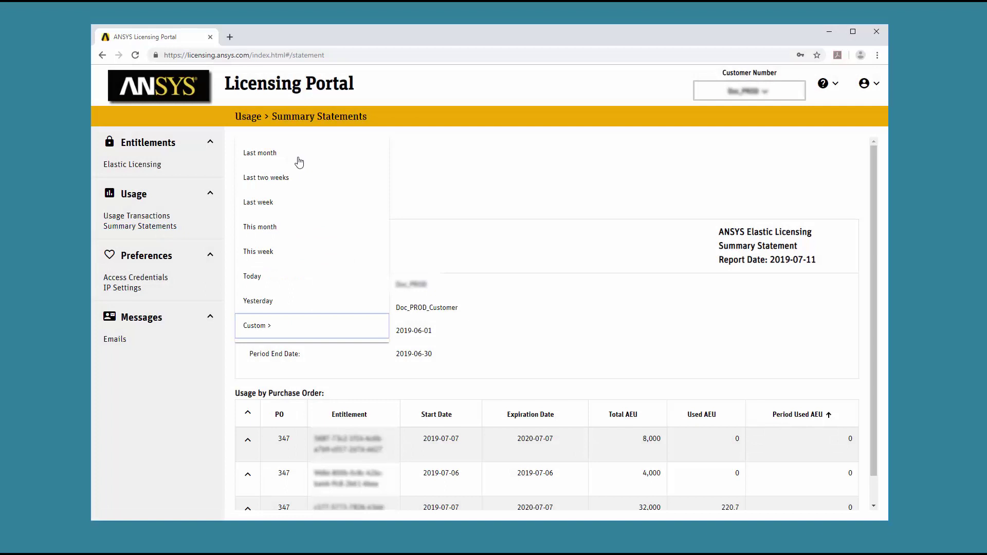
{"action": "left_click", "coordinate": [260, 325]}
{"action": "left_click", "coordinate": [417, 389]}
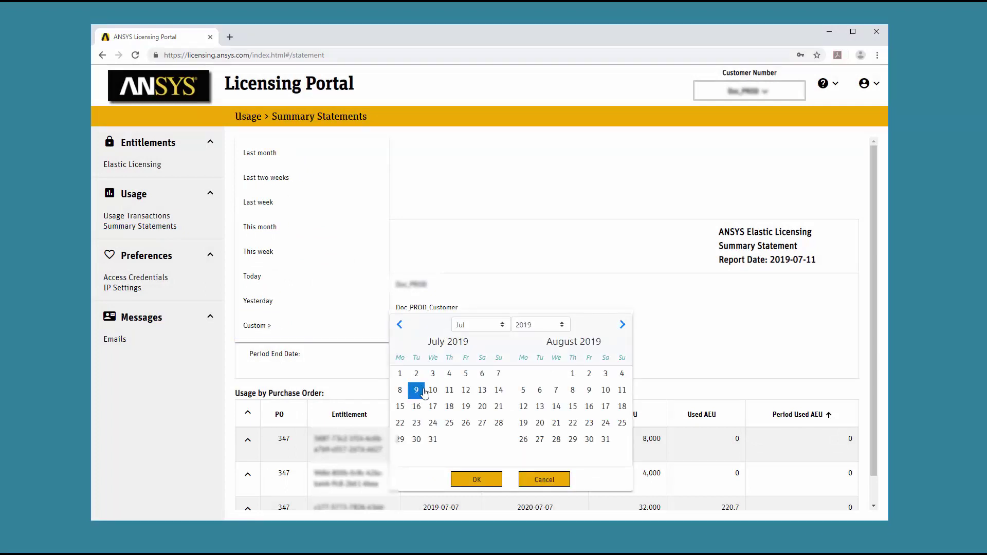
{"action": "left_click", "coordinate": [432, 390]}
{"action": "left_click", "coordinate": [469, 479]}
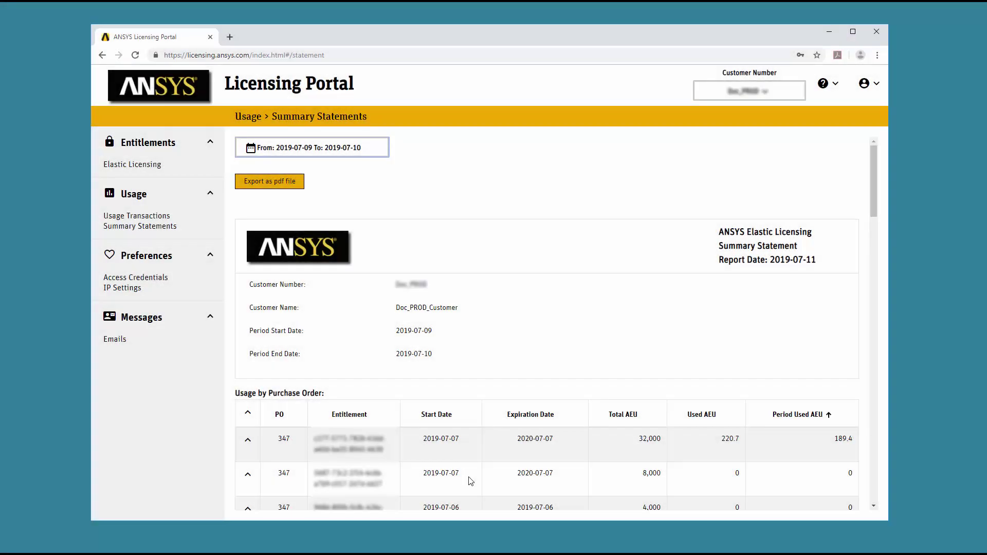
- Export the summary statement as a PDF, open the download, then close it
{"action": "left_click", "coordinate": [278, 184]}
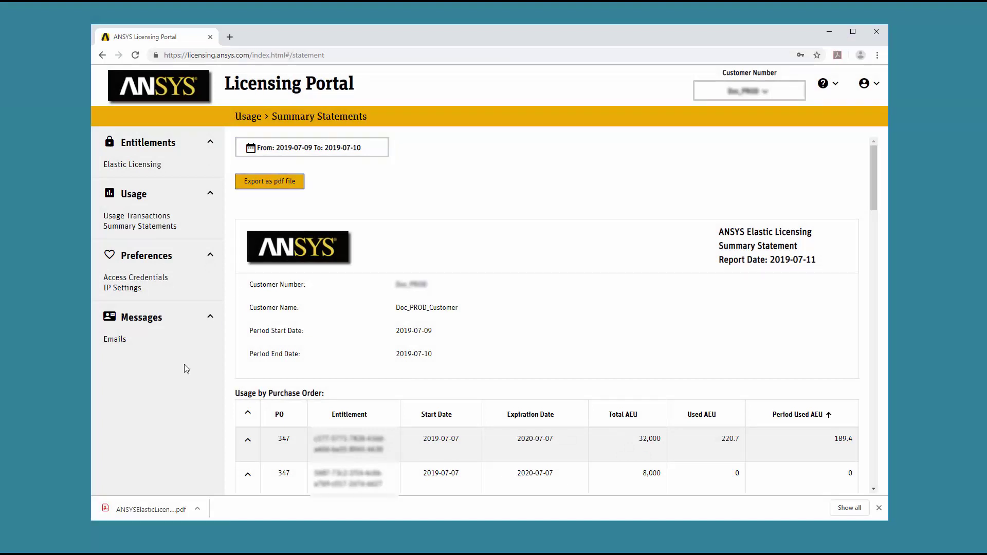
{"action": "left_click", "coordinate": [141, 512]}
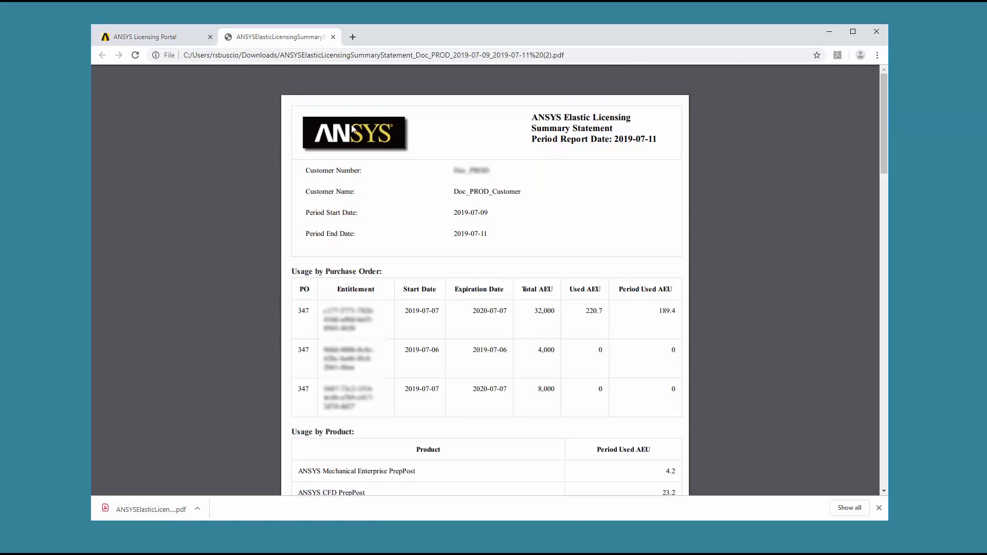
{"action": "left_click", "coordinate": [333, 37]}
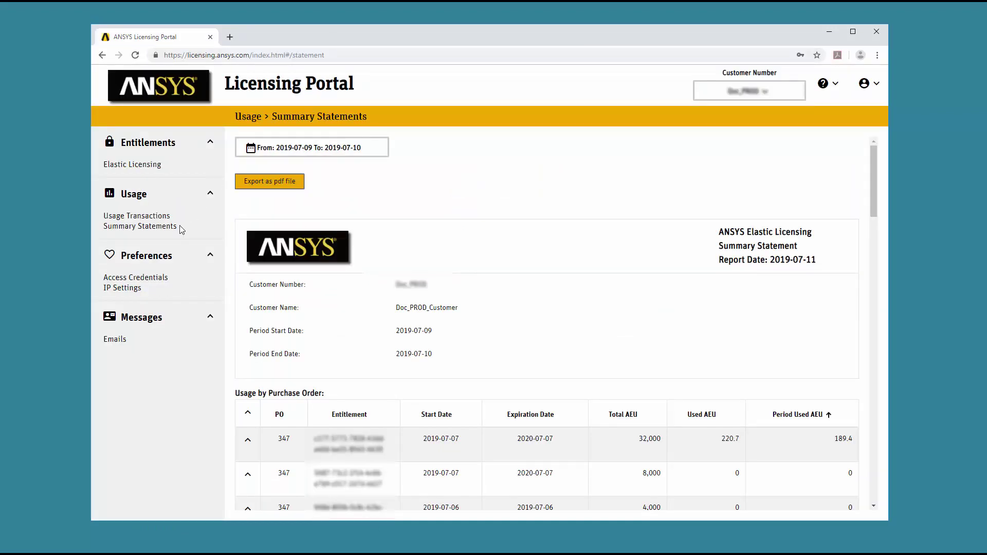
- Open Access Credentials to see the Cloud License Server Id and PIN
{"action": "left_click", "coordinate": [153, 281]}
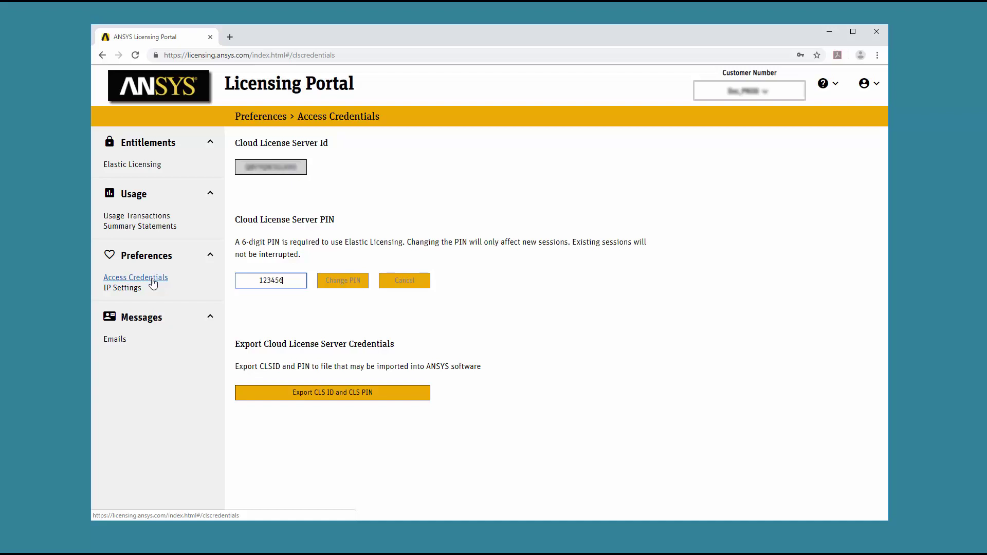
- Under IP Settings, add rule 'EXAMPLE' for IP 111.222.333.444 and save it
{"action": "left_click", "coordinate": [128, 290]}
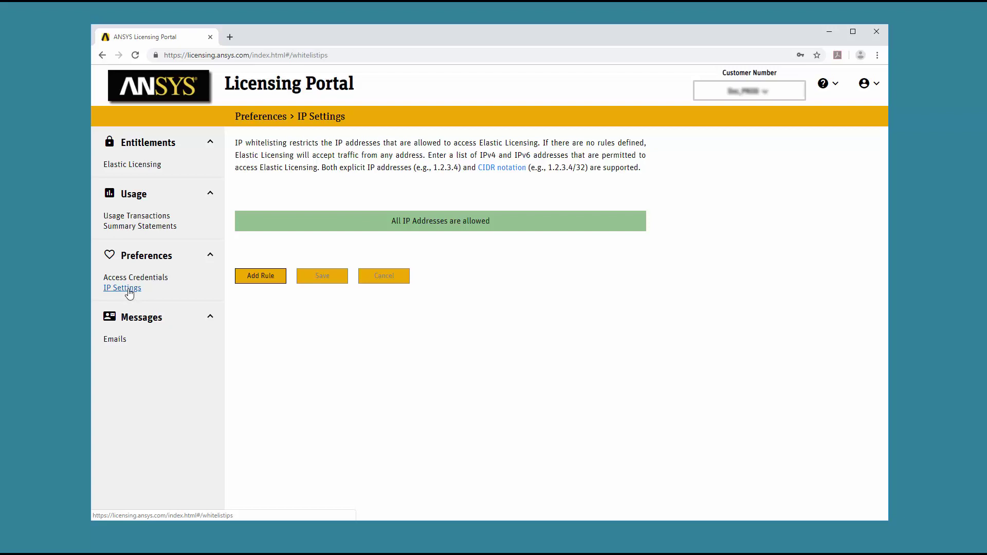
{"action": "left_click", "coordinate": [257, 281]}
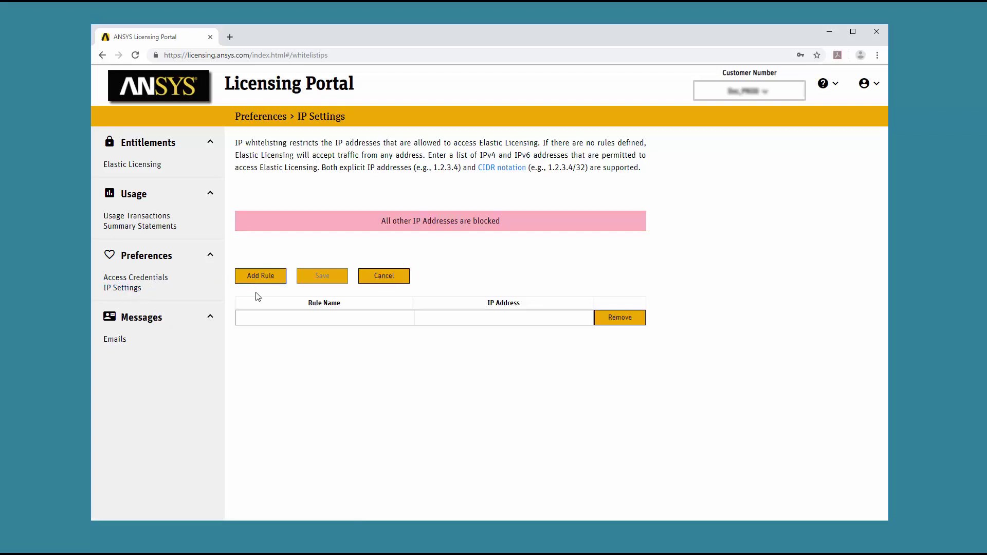
{"action": "left_click", "coordinate": [249, 318]}
{"action": "type", "text": "EXAMPLE"}
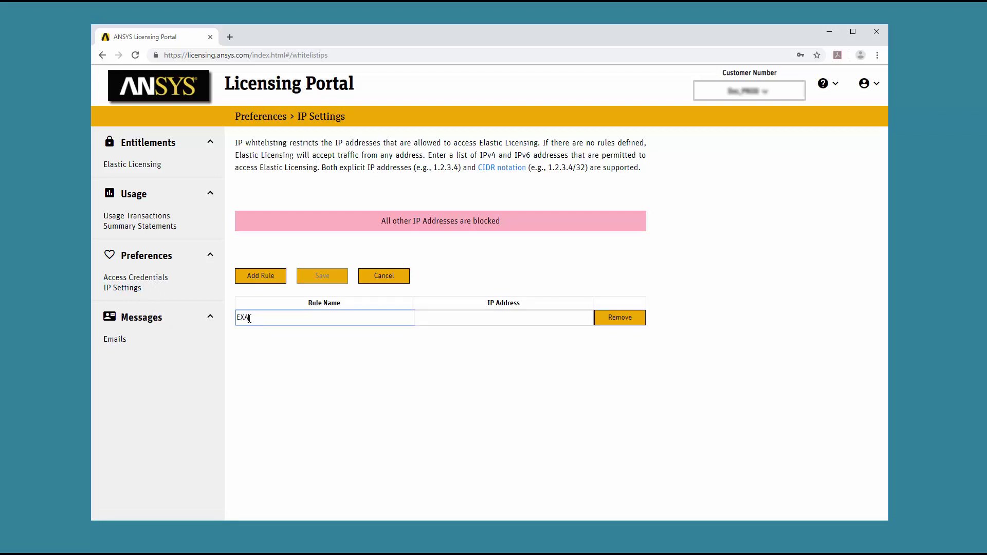
{"action": "left_click", "coordinate": [425, 320]}
{"action": "type", "text": "1"}
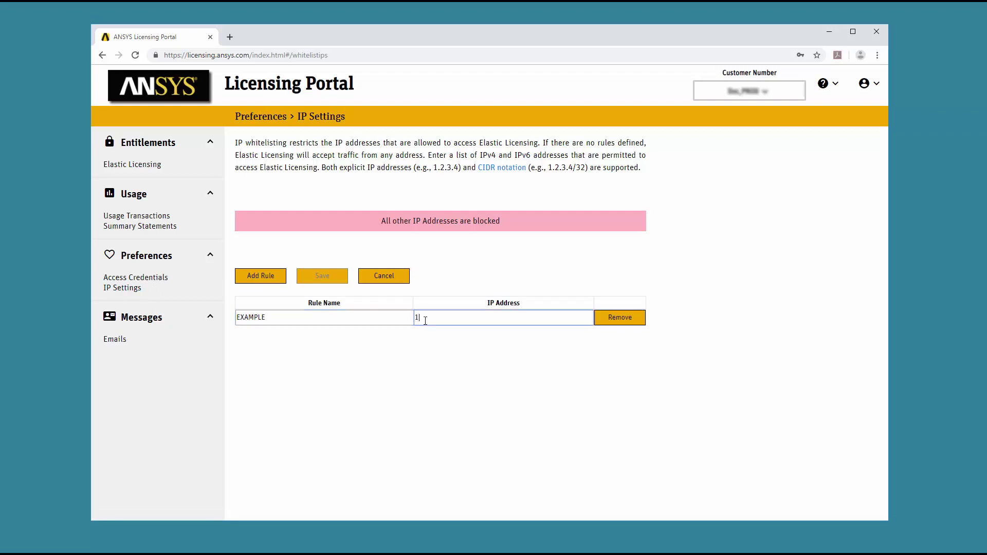
{"action": "type", "text": "11.222.333.444"}
{"action": "left_click", "coordinate": [323, 276]}
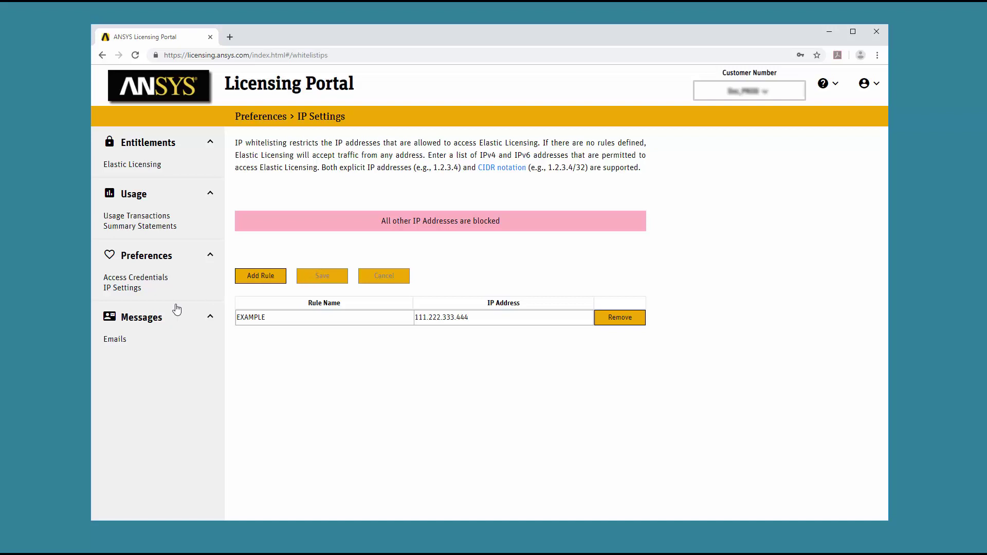
- Show the Messages > Emails log listing three 2019-07-08 notification e-mails
{"action": "left_click", "coordinate": [115, 339]}
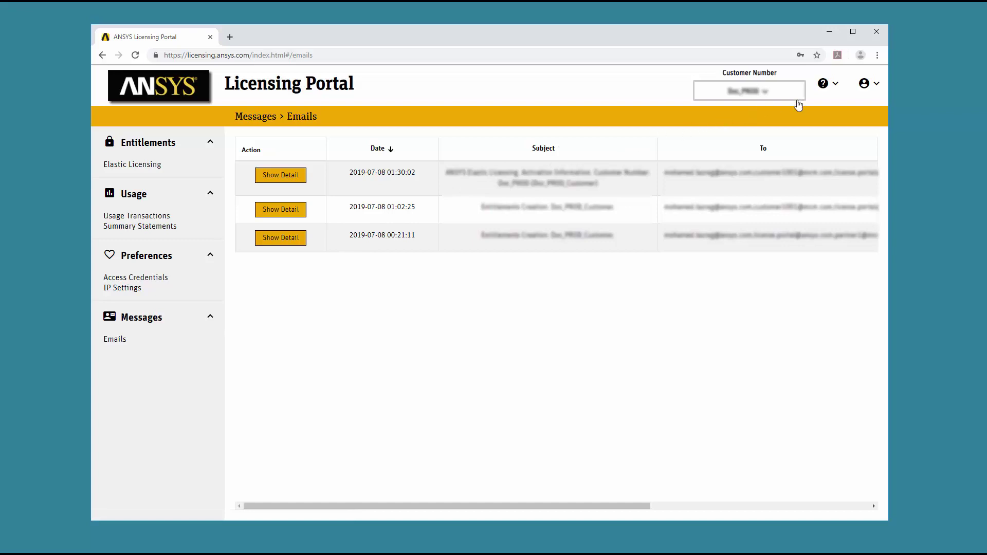
{"action": "left_click", "coordinate": [835, 85]}
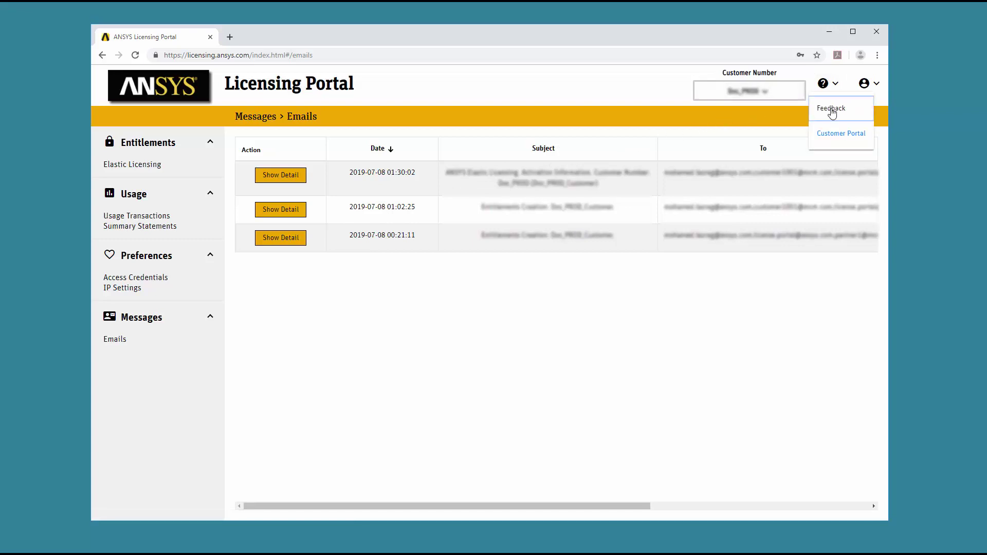
- Choose Feedback from the help menu to get the Send feedback dialog with Include screenshot ticked
{"action": "left_click", "coordinate": [831, 109]}
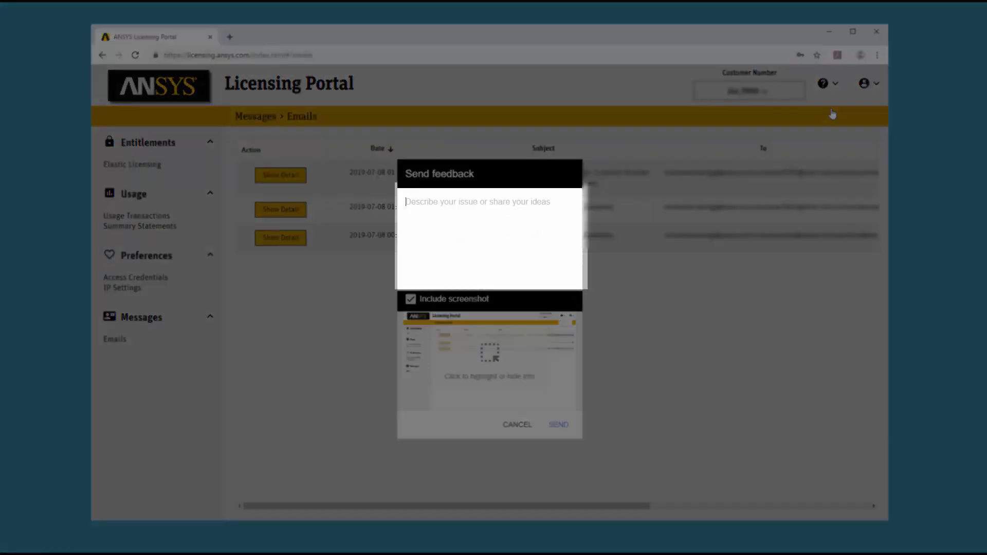